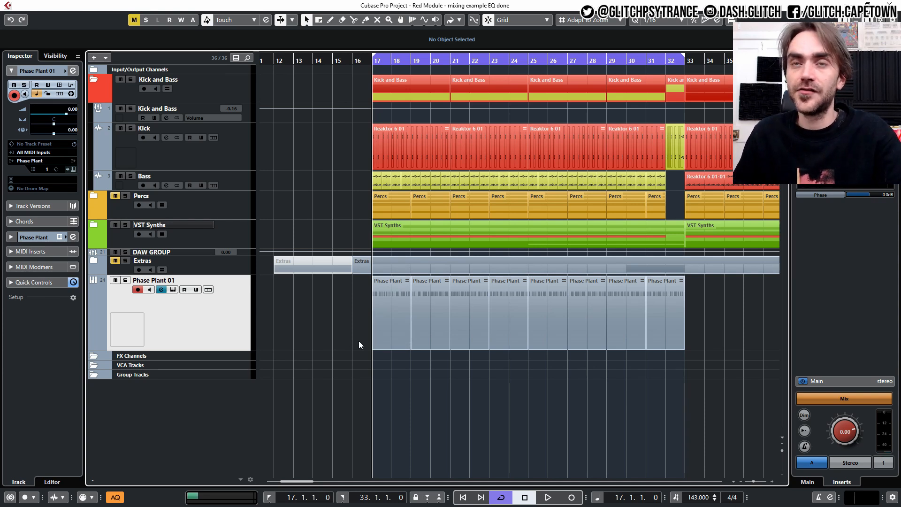
# - Collapse the Kick and Bass folder and audition the Phase Plant 01 track both soloed and within the mix
pyautogui.click(97, 80)
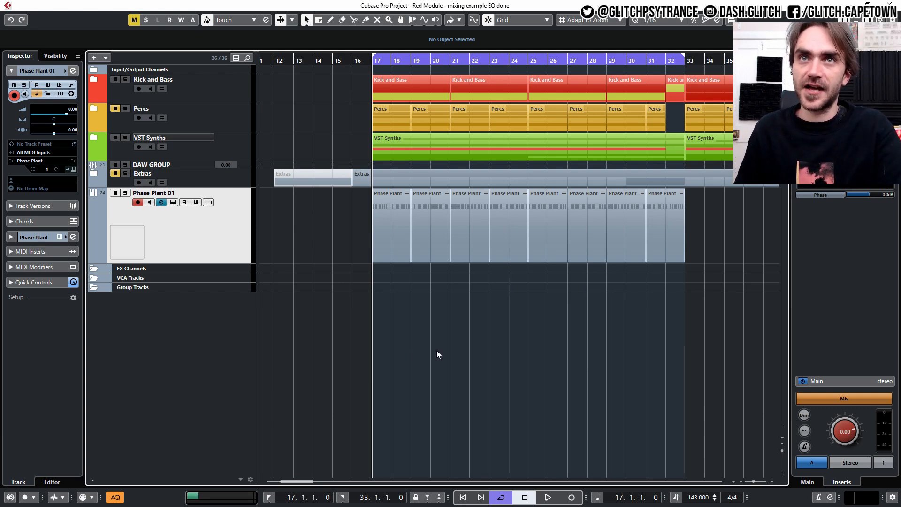
pyautogui.press('space')
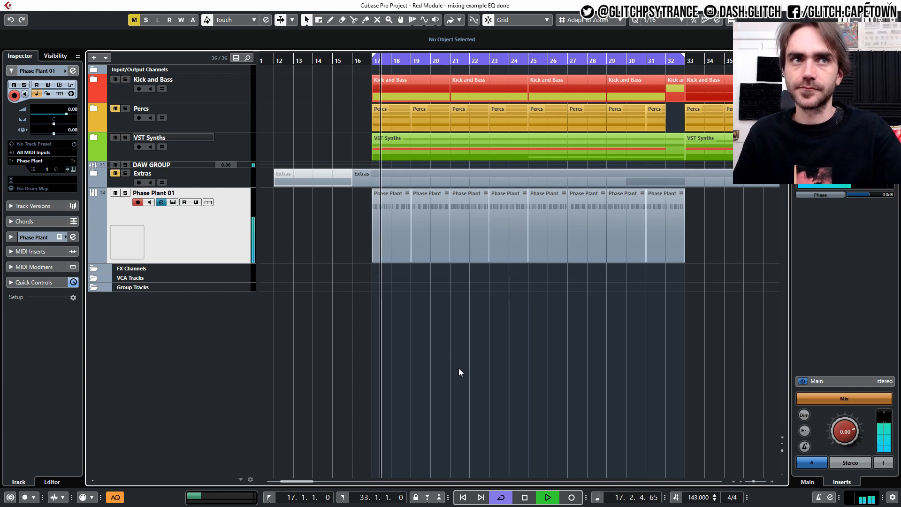
pyautogui.click(126, 193)
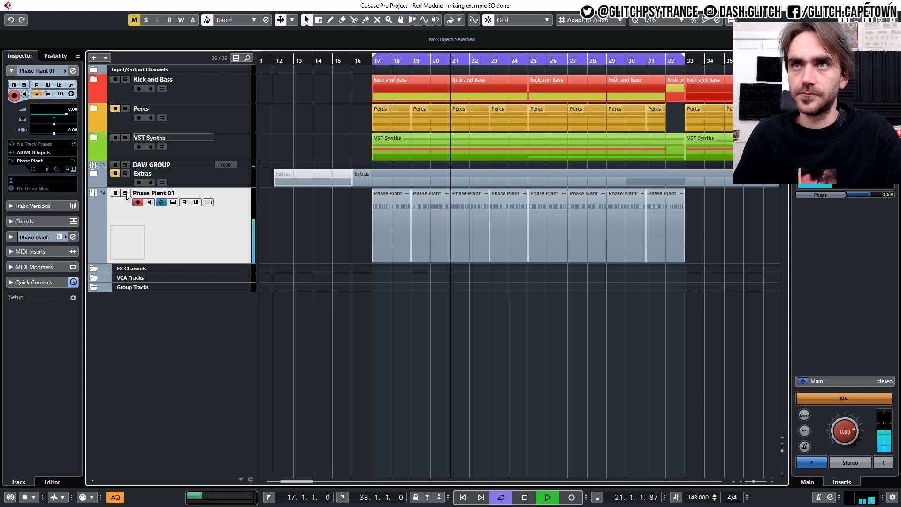
pyautogui.click(126, 193)
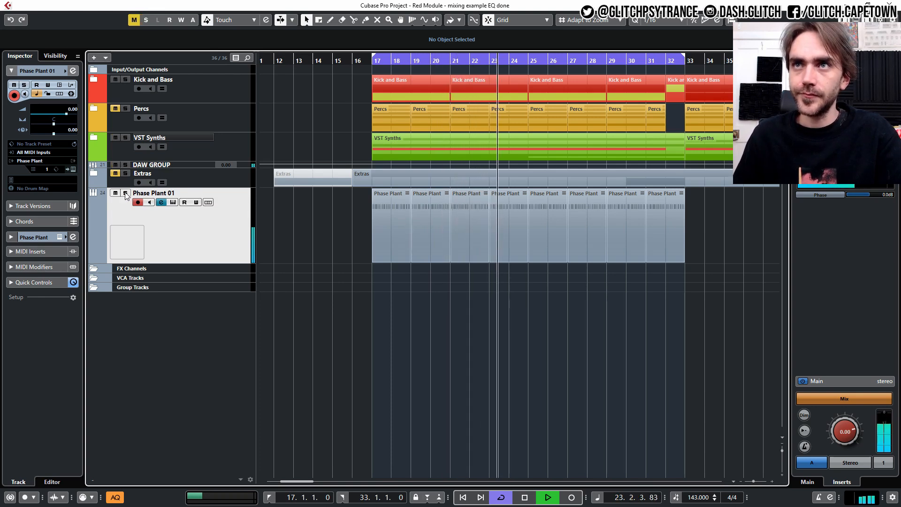
pyautogui.click(126, 192)
pyautogui.click(126, 192)
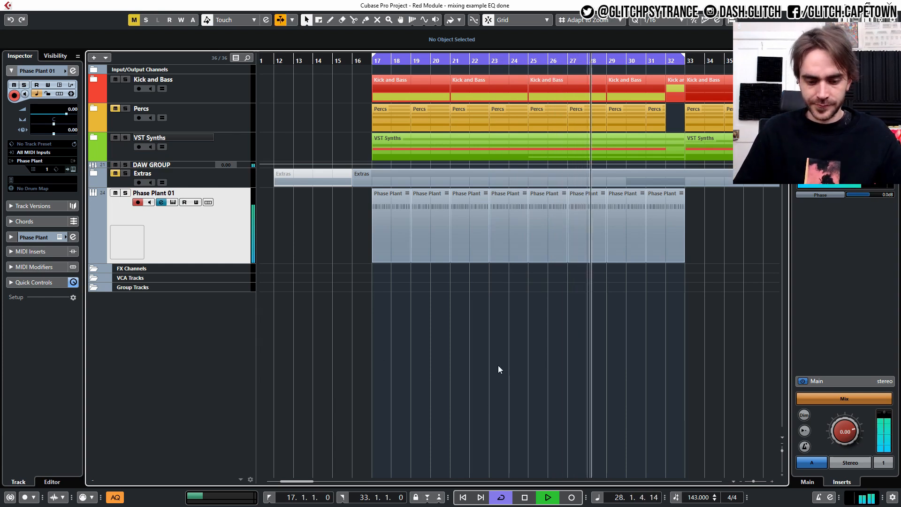
pyautogui.press('space')
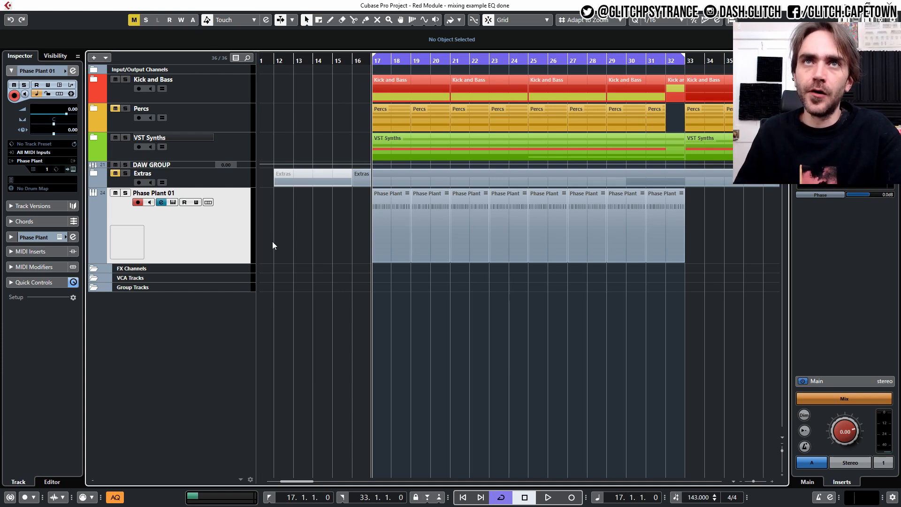
# - Load a DeEsser into the third insert slot of the Phase Plant 01 channel
pyautogui.click(73, 71)
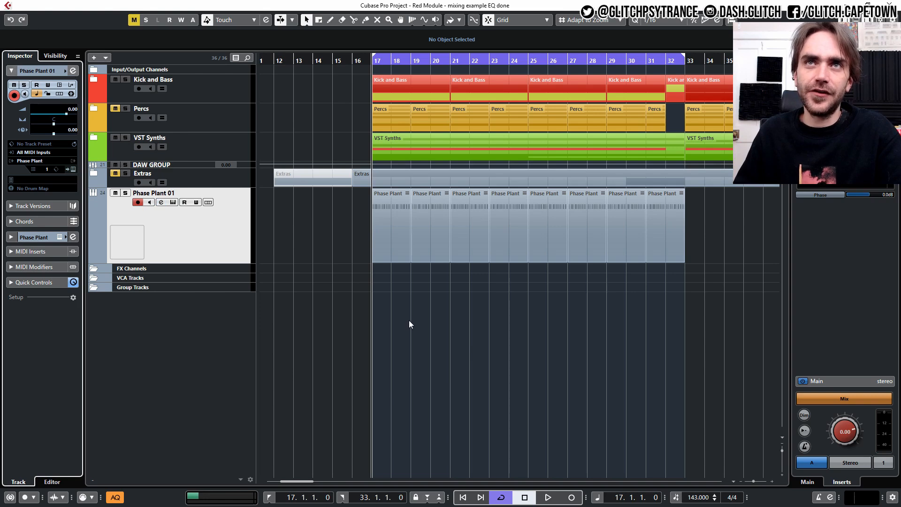
pyautogui.click(72, 70)
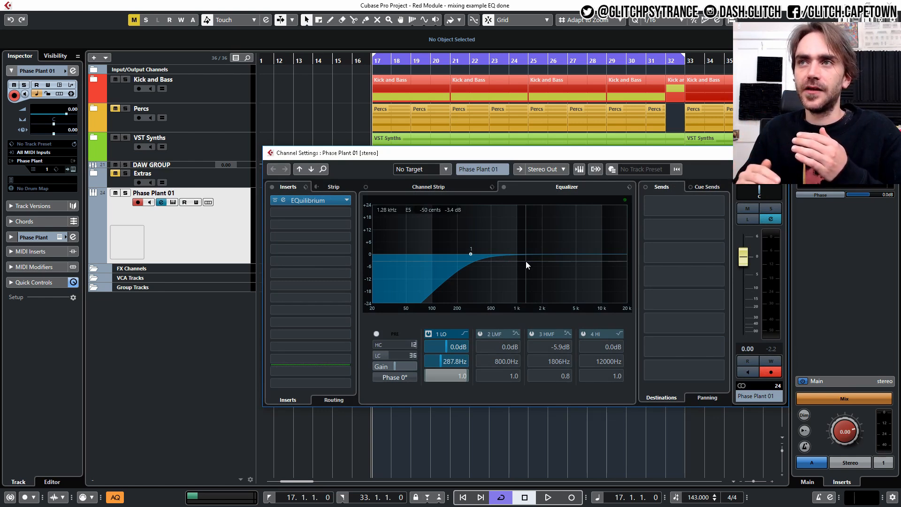
pyautogui.click(310, 212)
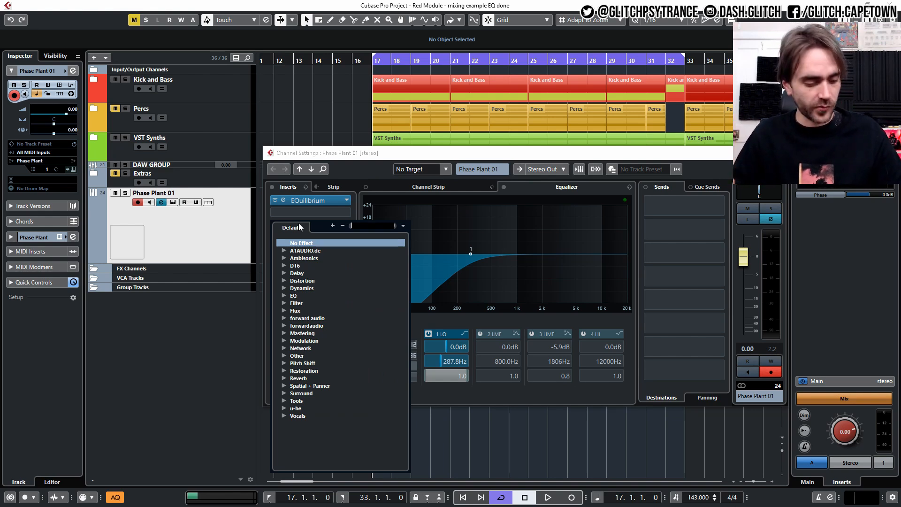
pyautogui.write('d')
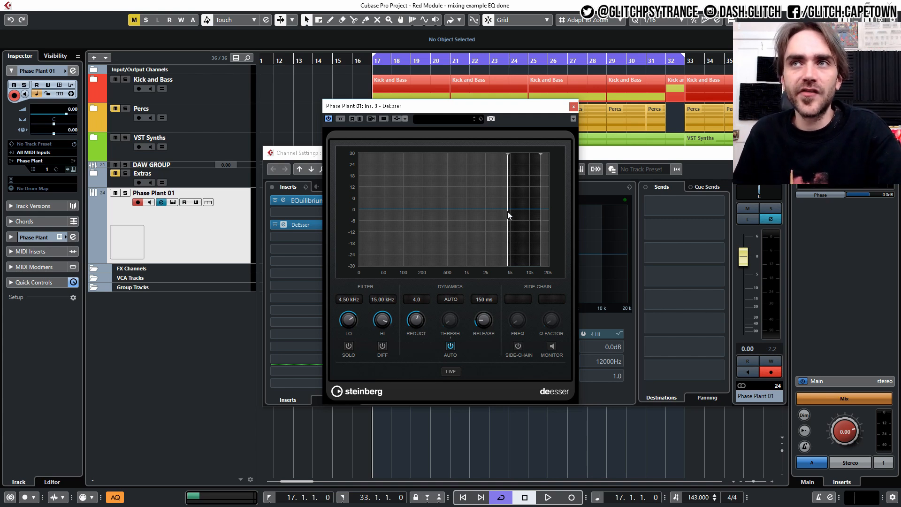
# - Set the DeEsser's filter band to about 953 Hz to 5.09 kHz and compare it with the bypassed sound during playback
pyautogui.moveTo(507, 212); pyautogui.dragTo(466, 207)
pyautogui.moveTo(540, 208); pyautogui.dragTo(511, 208)
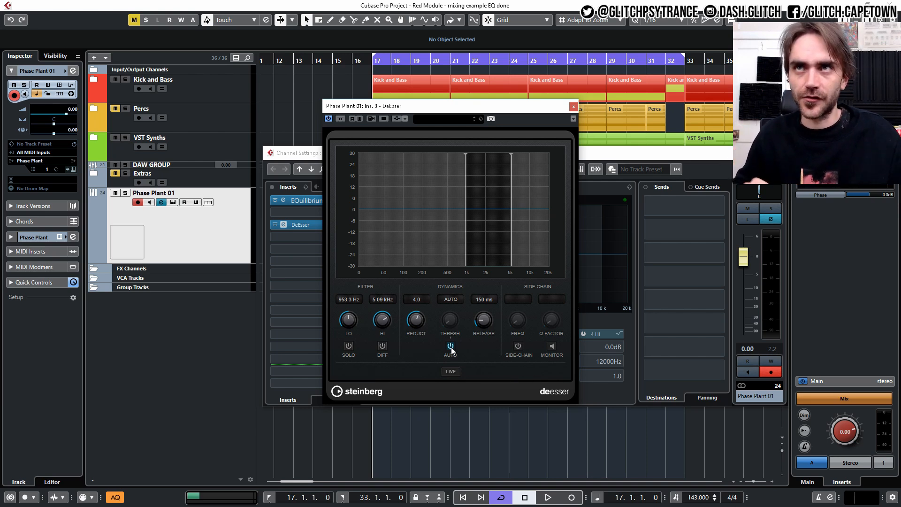
pyautogui.click(455, 452)
pyautogui.press('space')
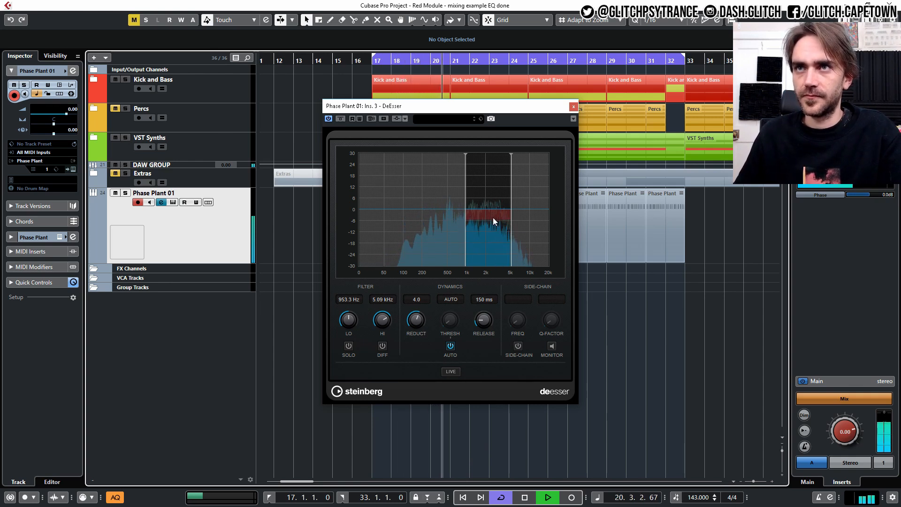
pyautogui.click(341, 118)
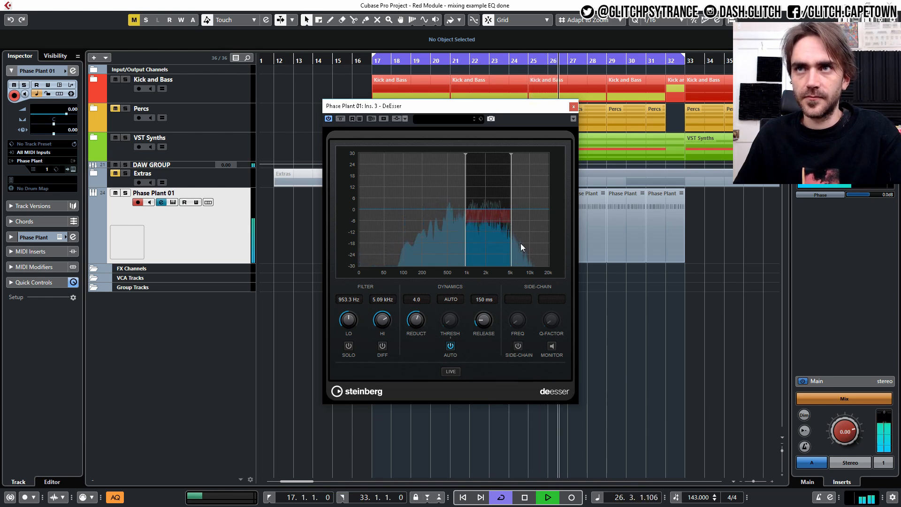
# - Raise the DeEsser's low filter limit to 1.41 kHz and lower its reduction to 1.9
pyautogui.moveTo(465, 226); pyautogui.dragTo(476, 224)
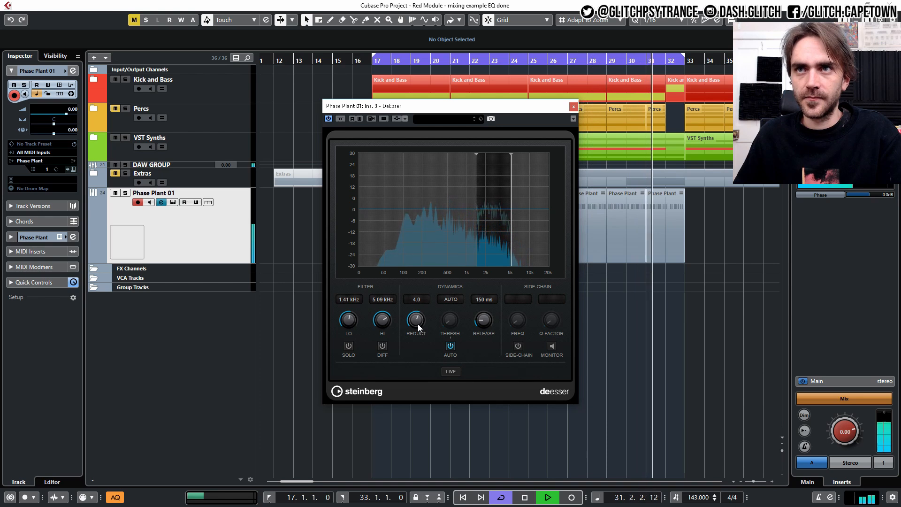
pyautogui.moveTo(417, 324); pyautogui.dragTo(416, 336)
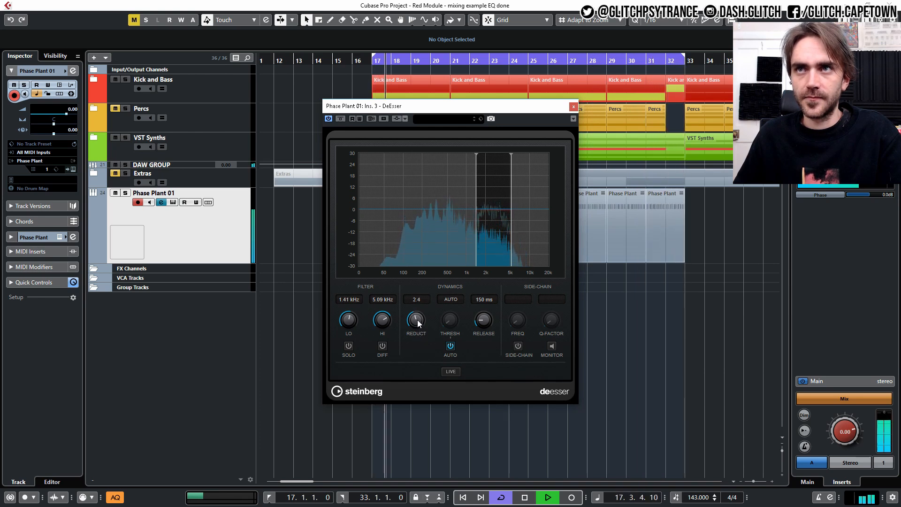
pyautogui.moveTo(418, 319); pyautogui.dragTo(415, 323)
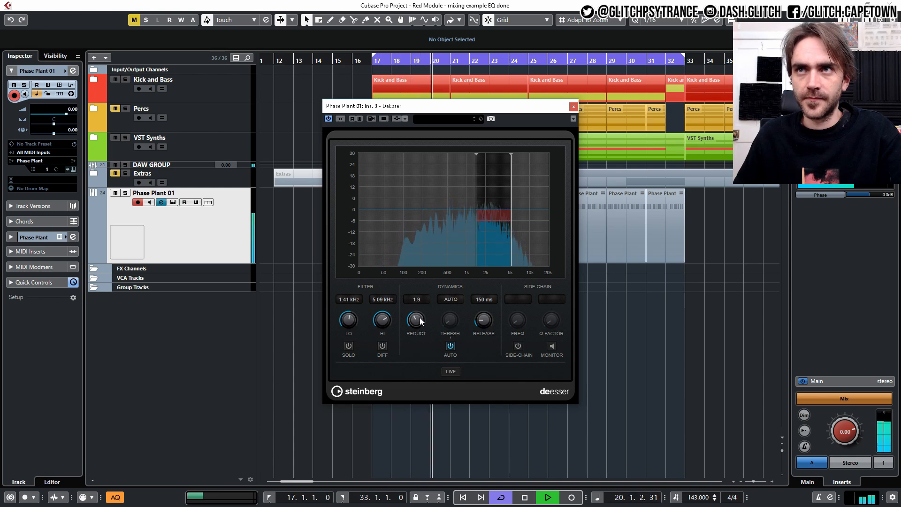
# - Switch off the DeEsser's automatic threshold, set the threshold to -32.0 dB, and stop playback
pyautogui.click(450, 346)
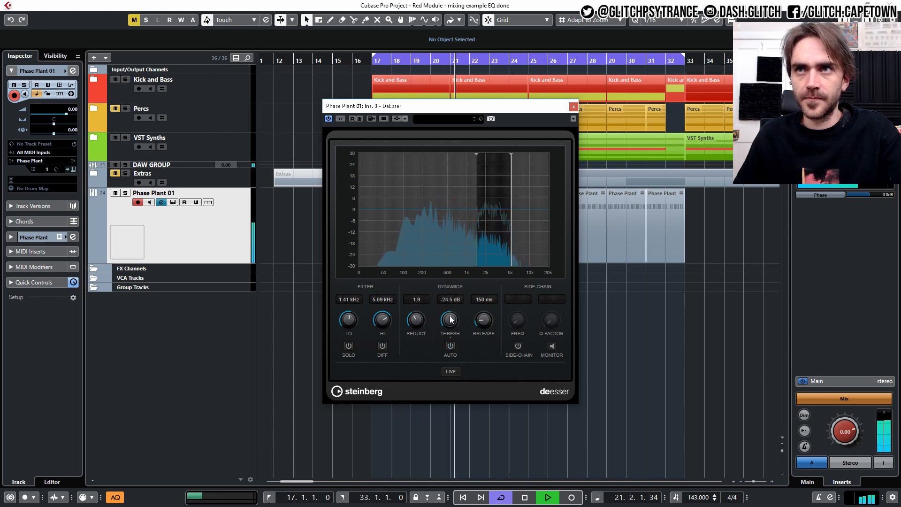
pyautogui.moveTo(450, 319); pyautogui.dragTo(450, 323)
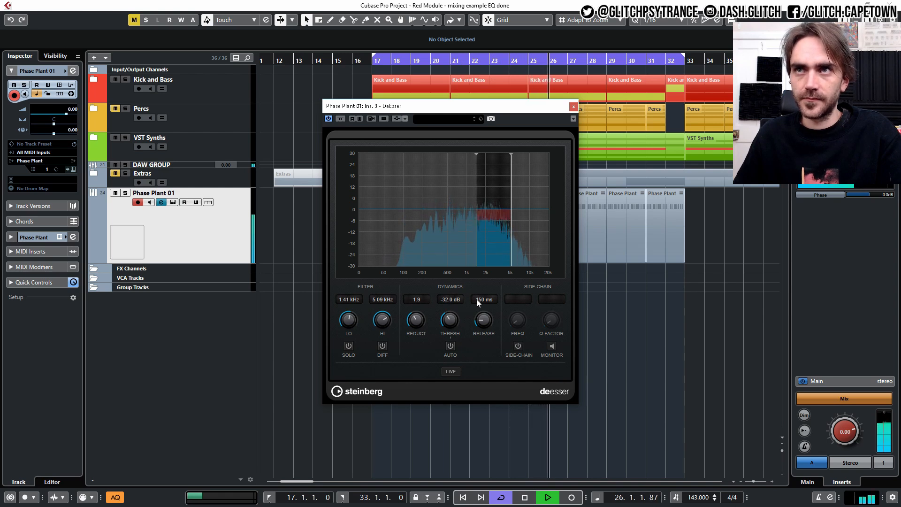
pyautogui.press('space')
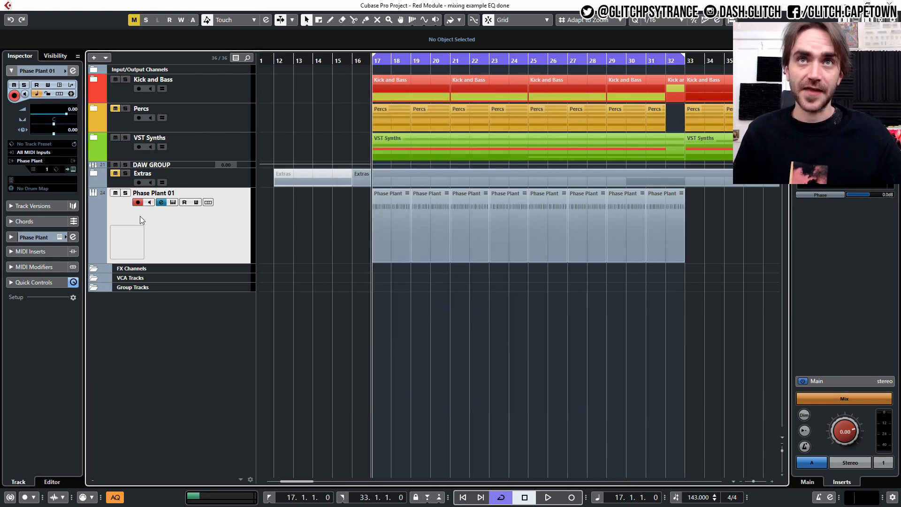
# - Load Snap Heap into the fourth insert slot of Phase Plant 01 and set Envelope 1's attack to its minimum
pyautogui.click(74, 71)
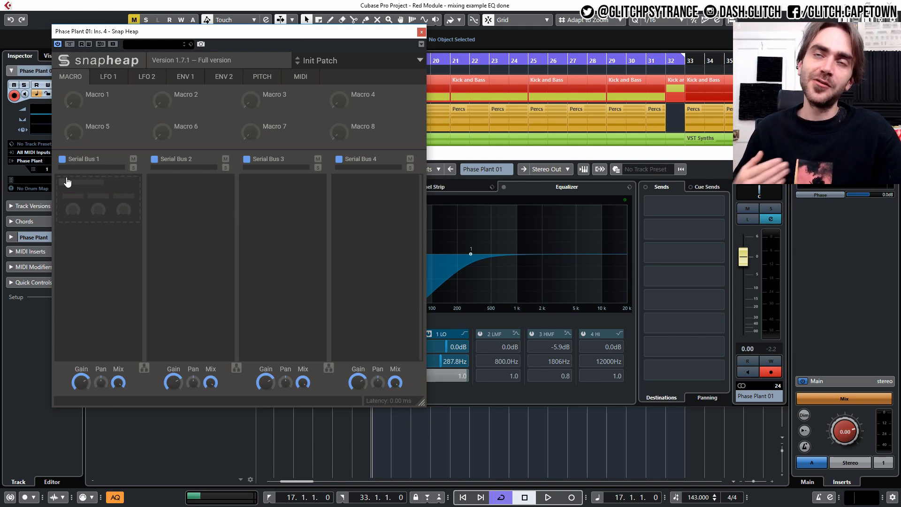
pyautogui.click(185, 78)
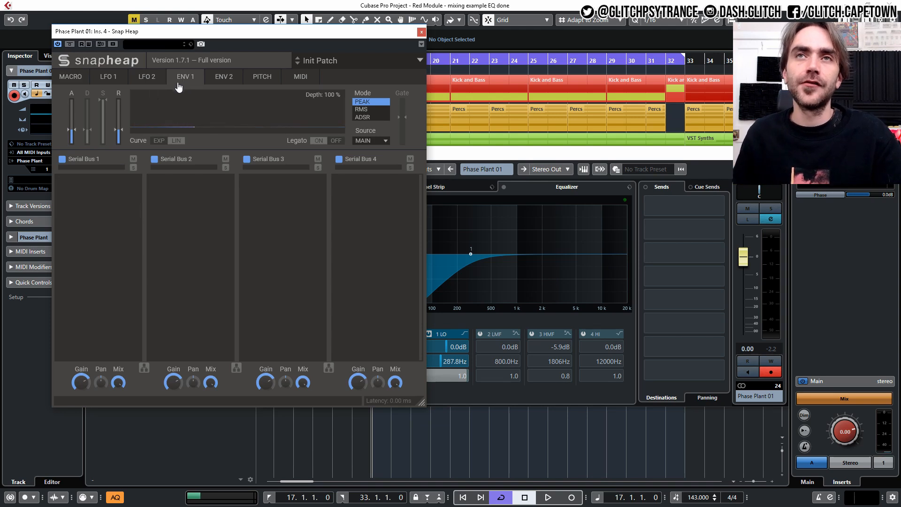
pyautogui.moveTo(68, 131); pyautogui.dragTo(70, 149)
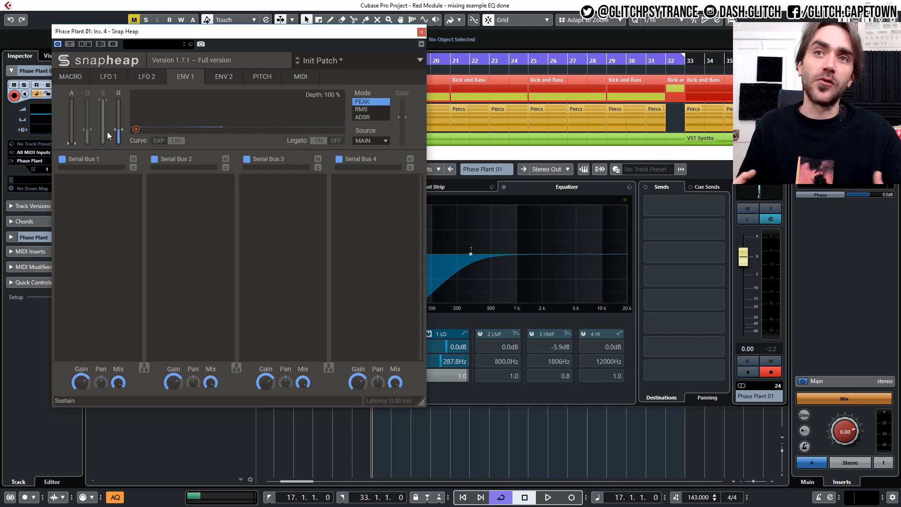
# - Add a Slice EQ to Snap Heap's Serial Bus 1 and create a peak cut at about 2.13 kHz in its editor
pyautogui.moveTo(86, 193)
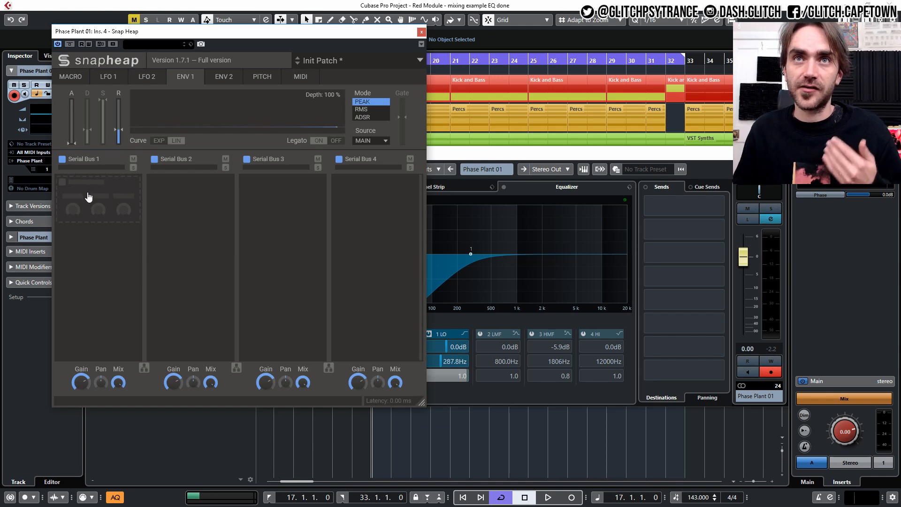
pyautogui.click(89, 197)
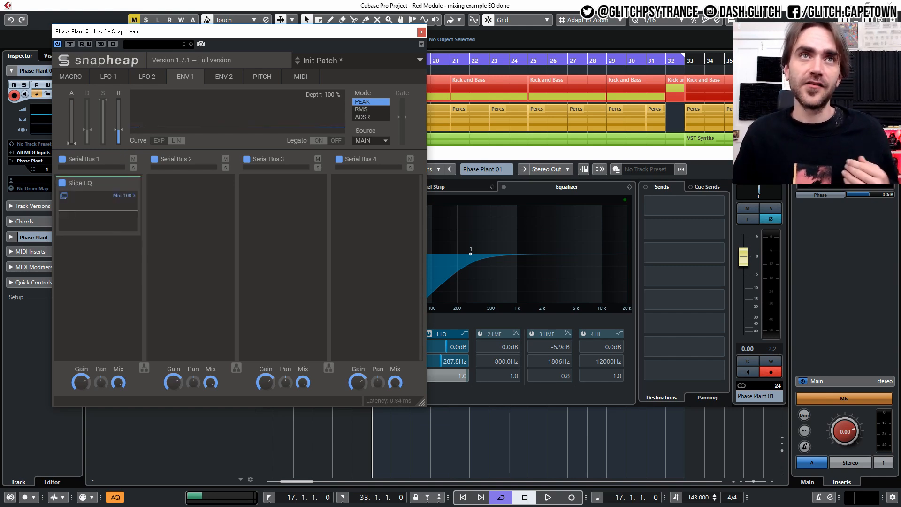
pyautogui.moveTo(493, 150); pyautogui.dragTo(625, 69)
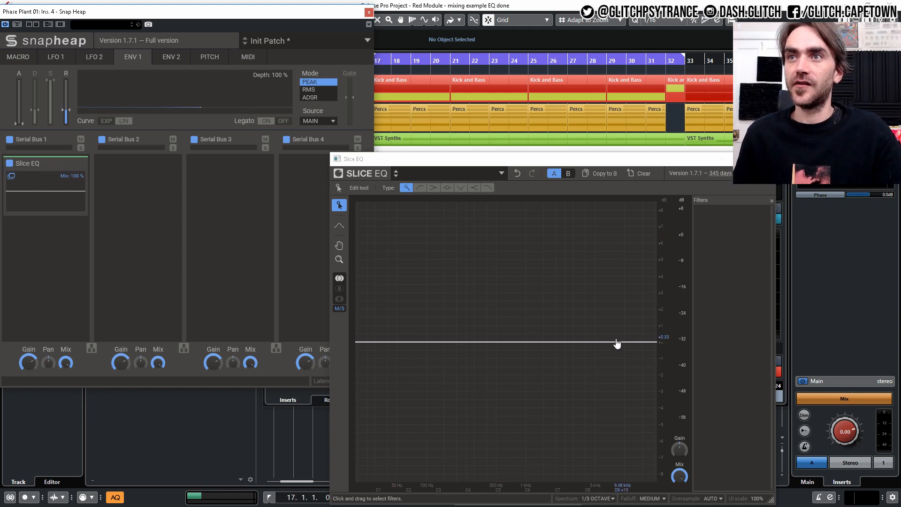
pyautogui.moveTo(552, 346); pyautogui.dragTo(562, 401)
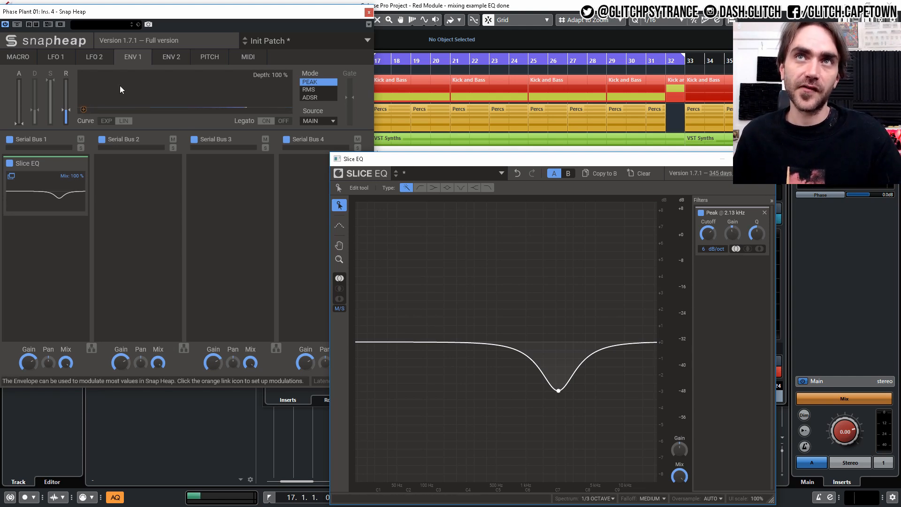
# - Assign Envelope 1 to modulate the gain of the Slice EQ peak and start playback to hear the moving cut
pyautogui.click(84, 109)
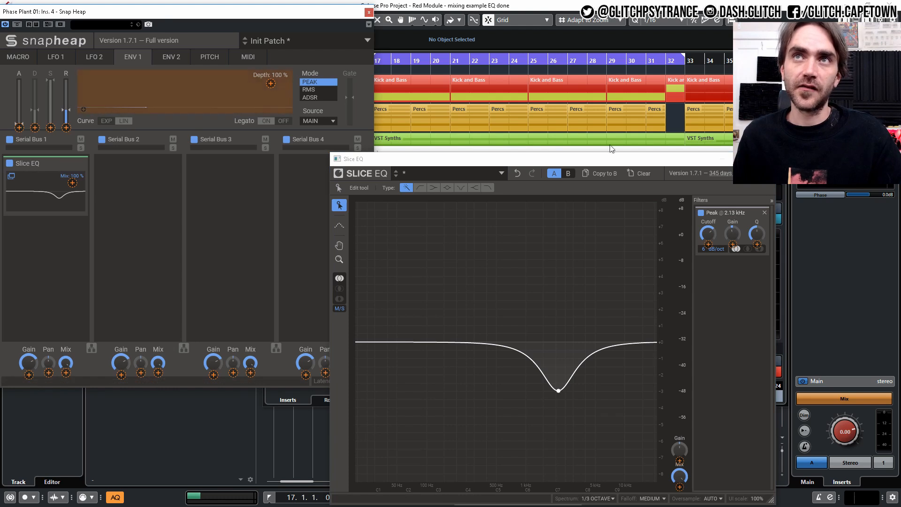
pyautogui.click(733, 245)
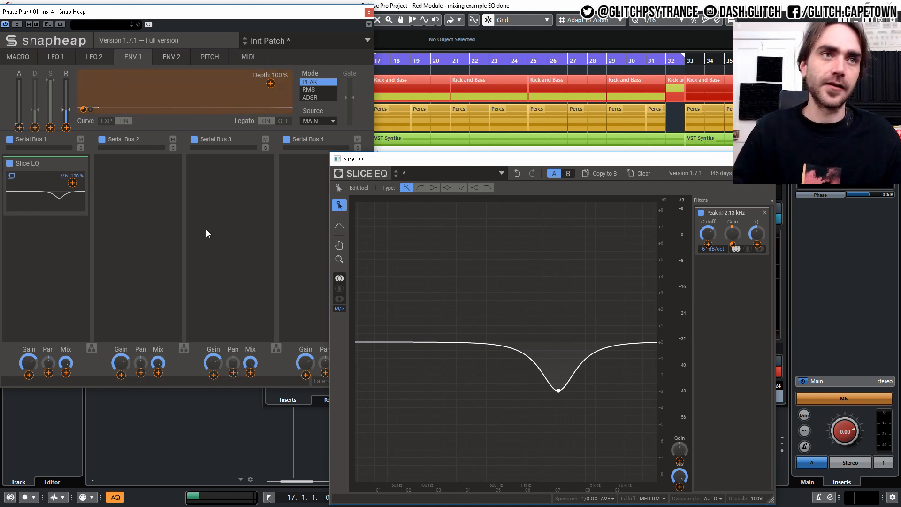
pyautogui.press('space')
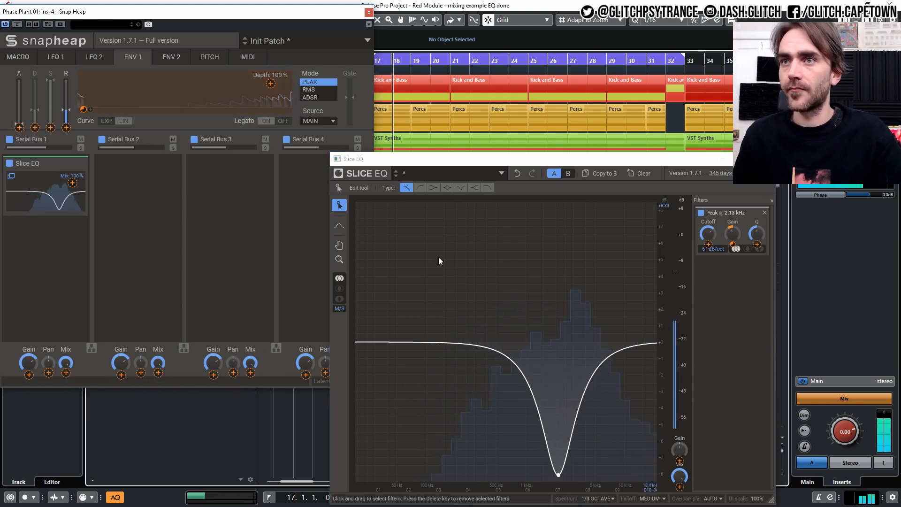
# - Move the Slice EQ peak to 3.46 kHz with a wider Q and fine-tune Envelope 1's release and modulation amount during playback
pyautogui.click(66, 112)
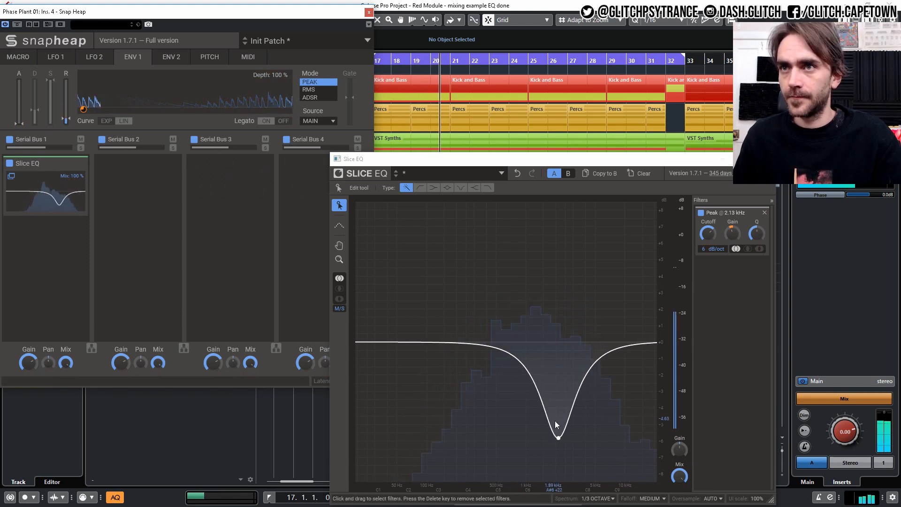
pyautogui.moveTo(710, 233); pyautogui.dragTo(757, 238)
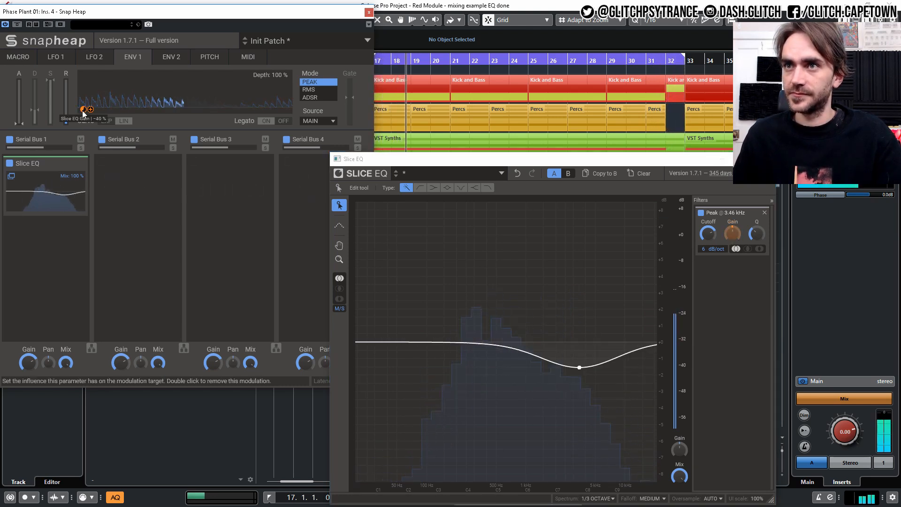
pyautogui.moveTo(67, 104)
pyautogui.mouseDown()
pyautogui.moveTo(66, 116)
pyautogui.moveTo(67, 96)
pyautogui.moveTo(64, 111)
pyautogui.mouseUp()
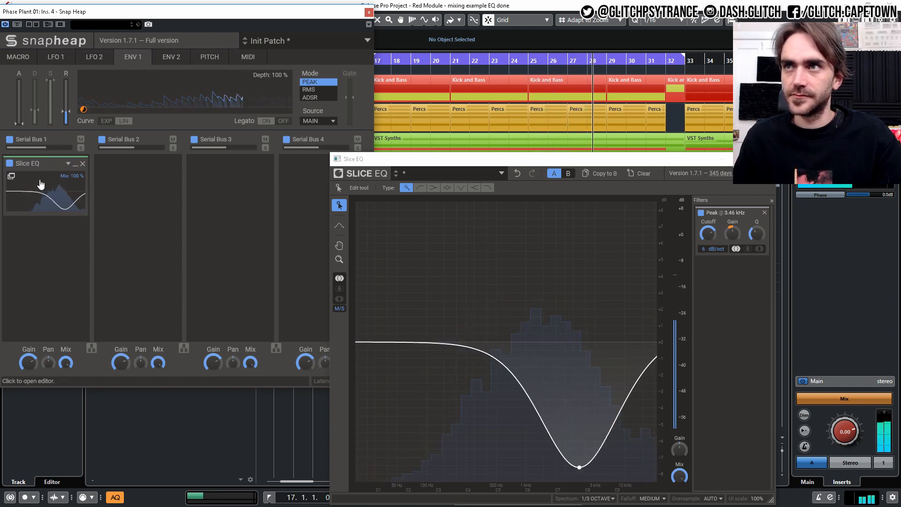
pyautogui.moveTo(84, 110)
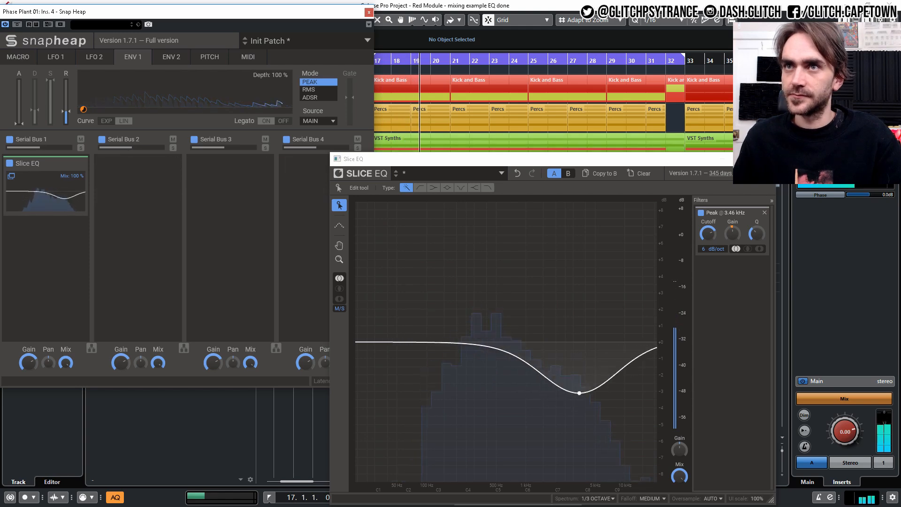
# - Close the Slice EQ editor and add a Delay below it in Serial Bus 1
pyautogui.click(765, 159)
pyautogui.click(48, 239)
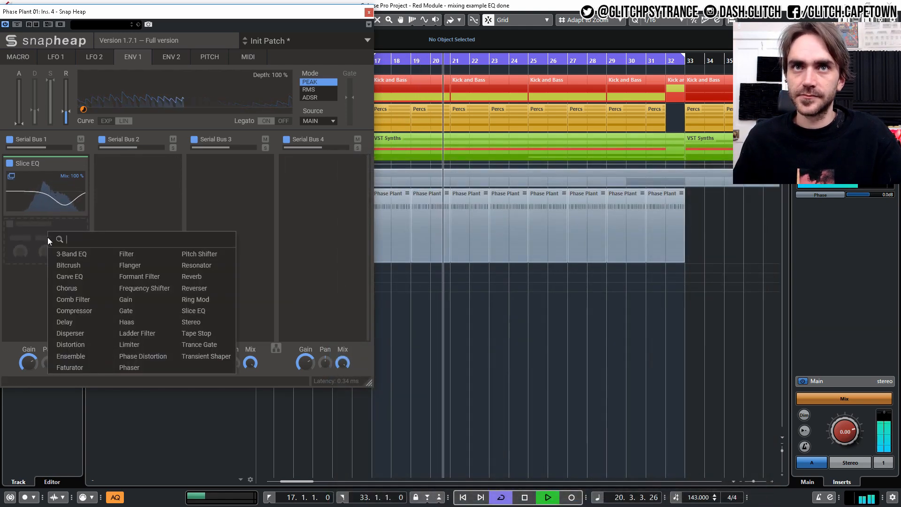
pyautogui.click(74, 322)
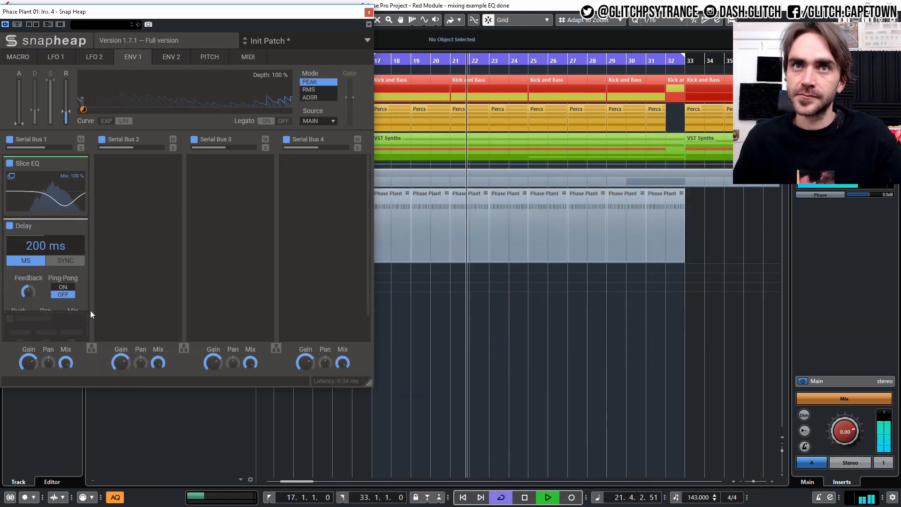
# - Sync the Delay to 3/16 with ping-pong on, lower its mix, and collapse the Delay
pyautogui.click(66, 261)
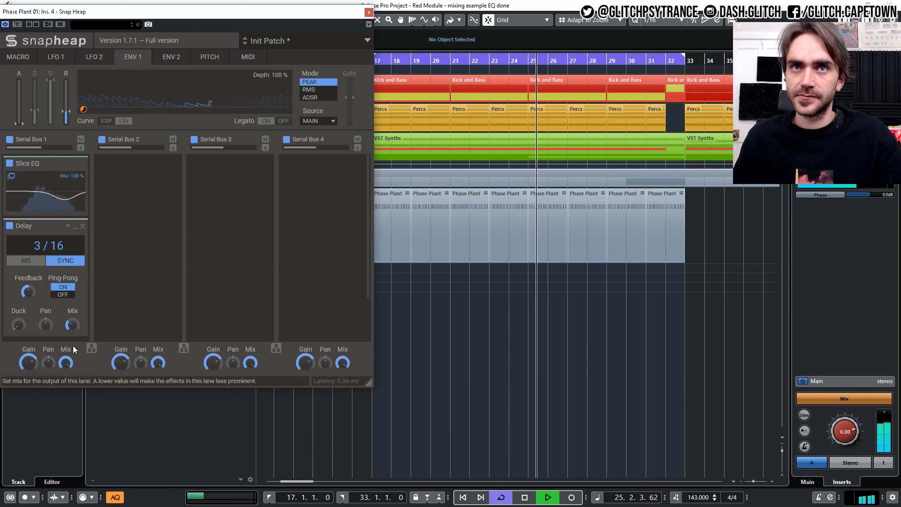
pyautogui.click(76, 227)
pyautogui.click(76, 226)
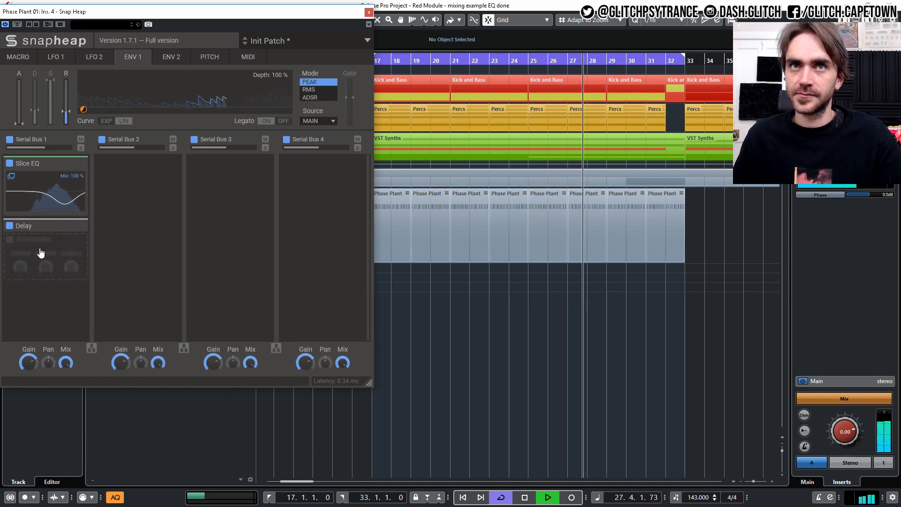
# - Add a Reverb with a low mix to Serial Bus 2 and close Snap Heap
pyautogui.click(154, 172)
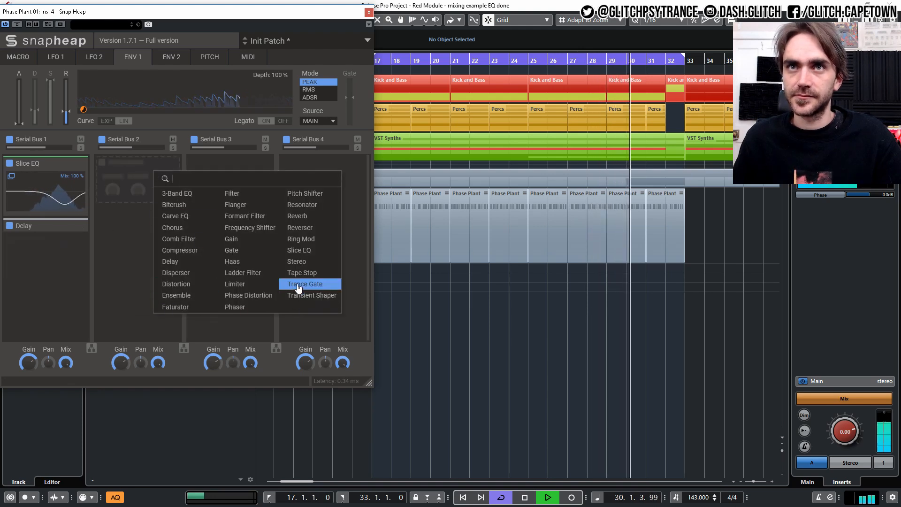
pyautogui.click(292, 217)
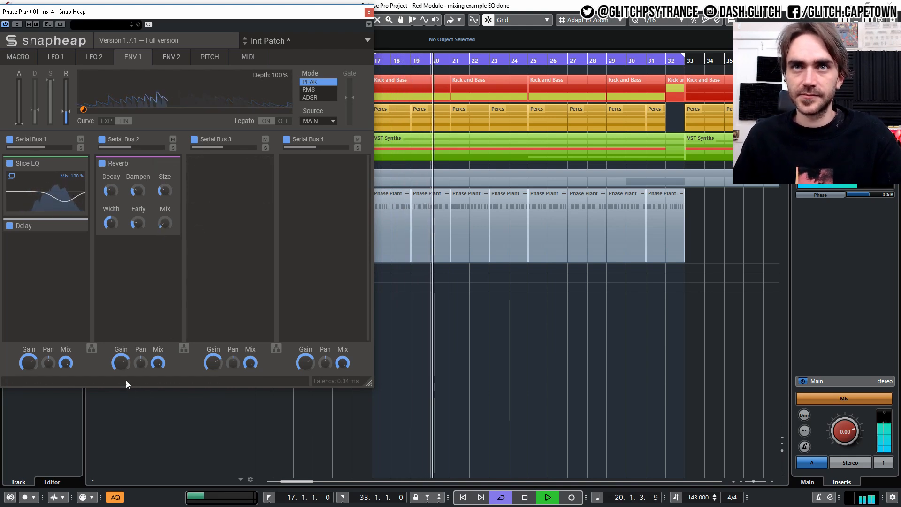
pyautogui.click(368, 12)
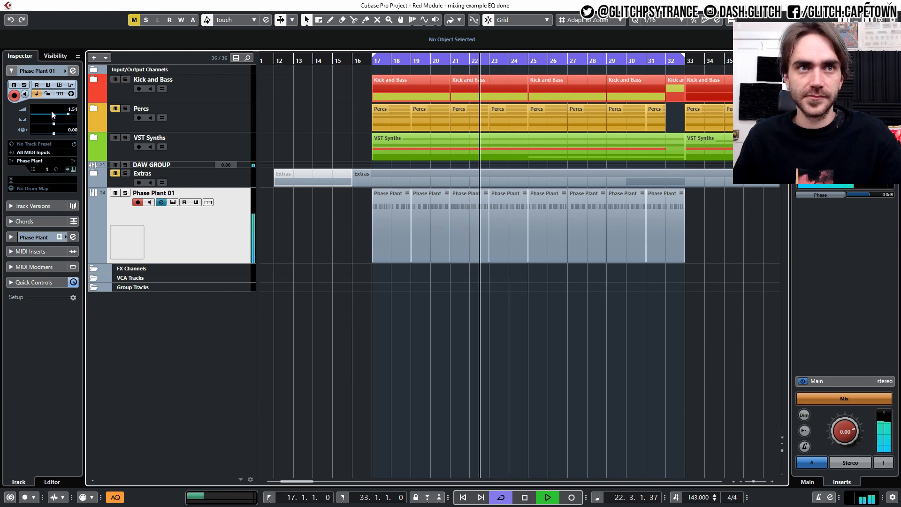
# - Raise the Phase Plant 01 track volume to 2.17 dB and reduce the Delay's mix further in Snap Heap
pyautogui.scroll(2, 52, 111)
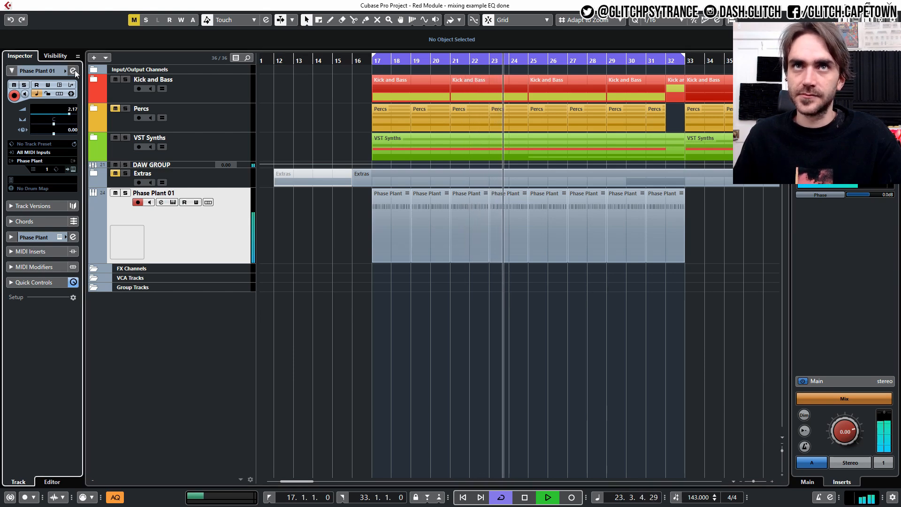
pyautogui.click(73, 70)
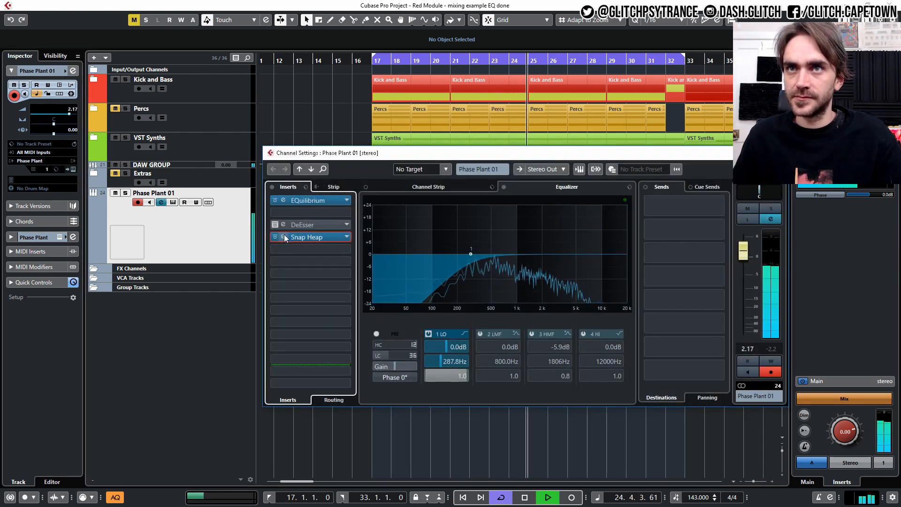
pyautogui.click(283, 236)
pyautogui.click(75, 227)
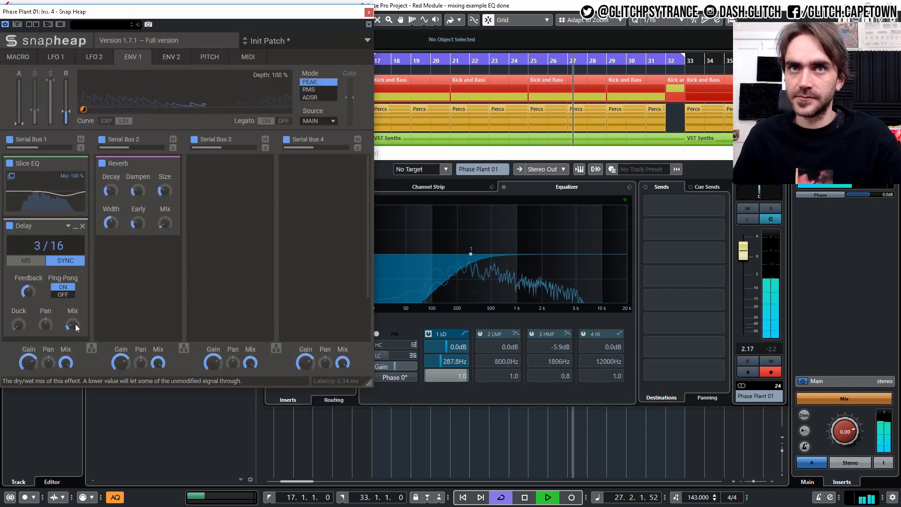
pyautogui.click(75, 226)
pyautogui.click(369, 12)
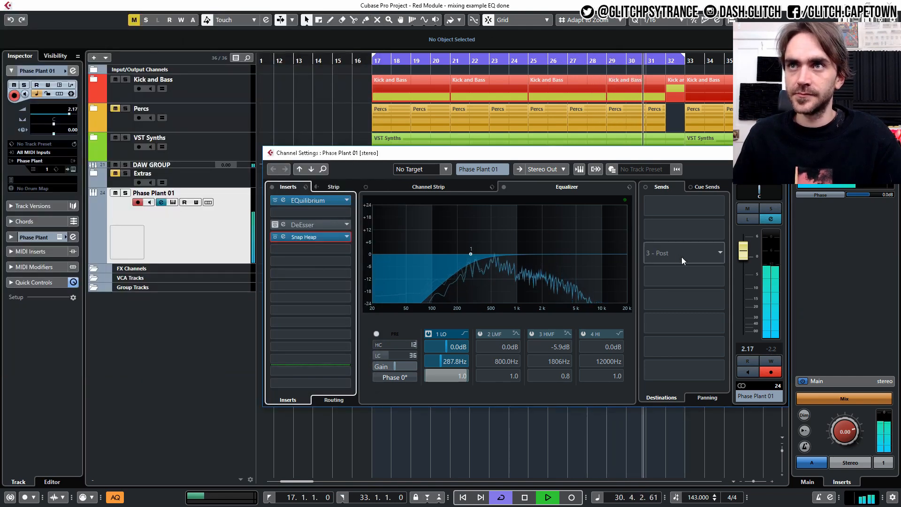
# - Lower the Phase Plant 01 channel volume to 0.40 dB, close its channel settings and stop playback
pyautogui.scroll(-3, 751, 256)
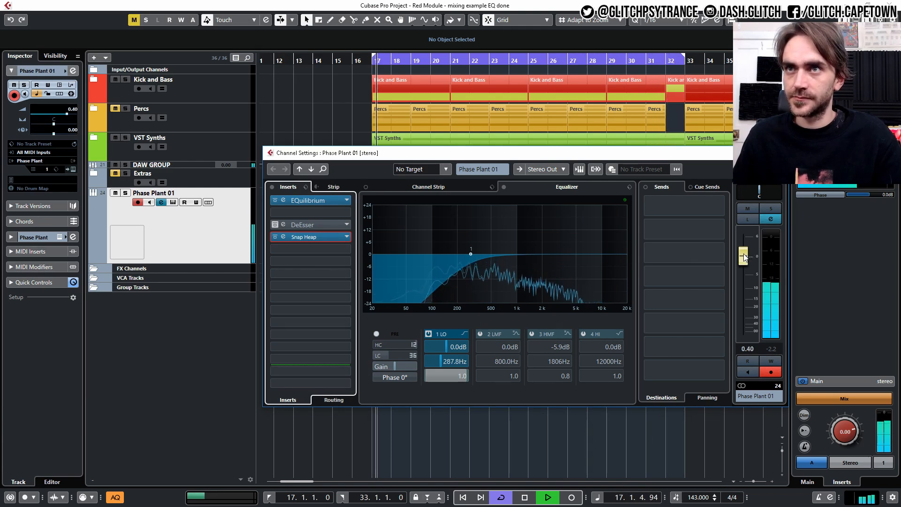
pyautogui.click(624, 448)
pyautogui.press('space')
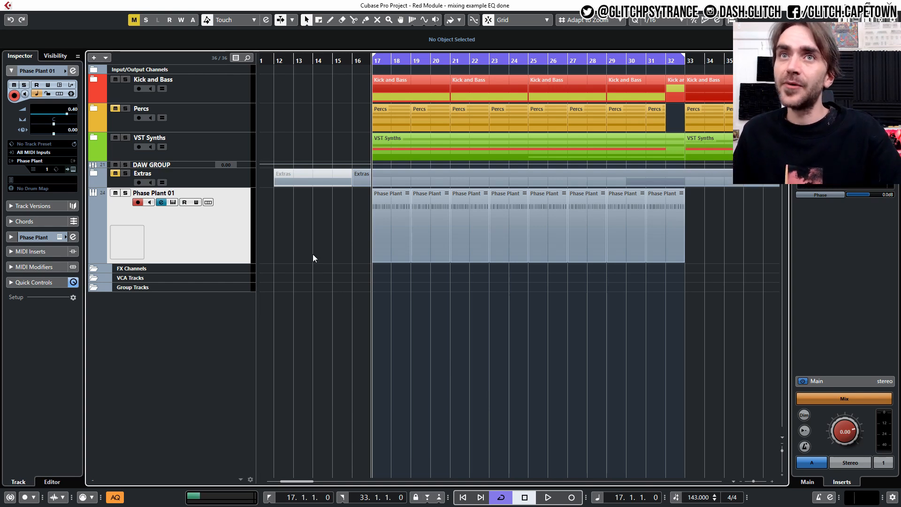
# - Reopen Snap Heap from the Phase Plant 01 inserts and switch off the Delay and Reverb, keeping the Slice EQ active
pyautogui.click(74, 71)
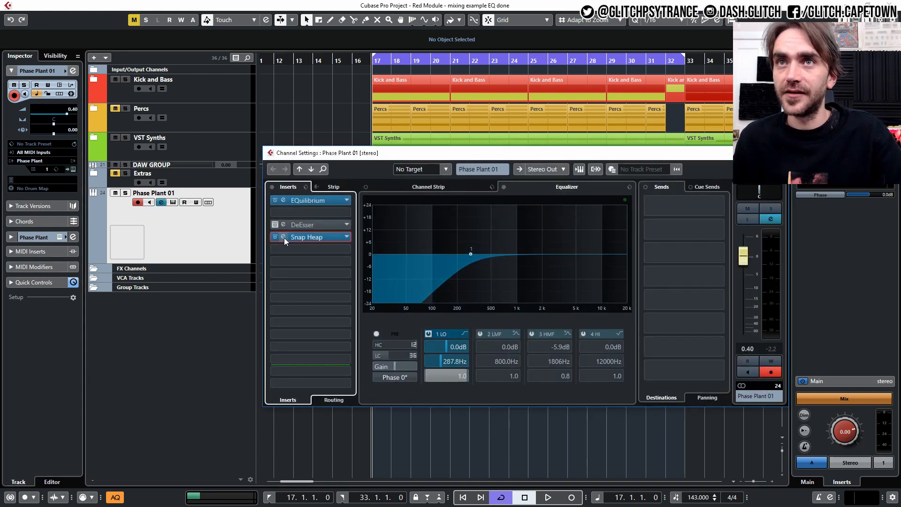
pyautogui.click(283, 238)
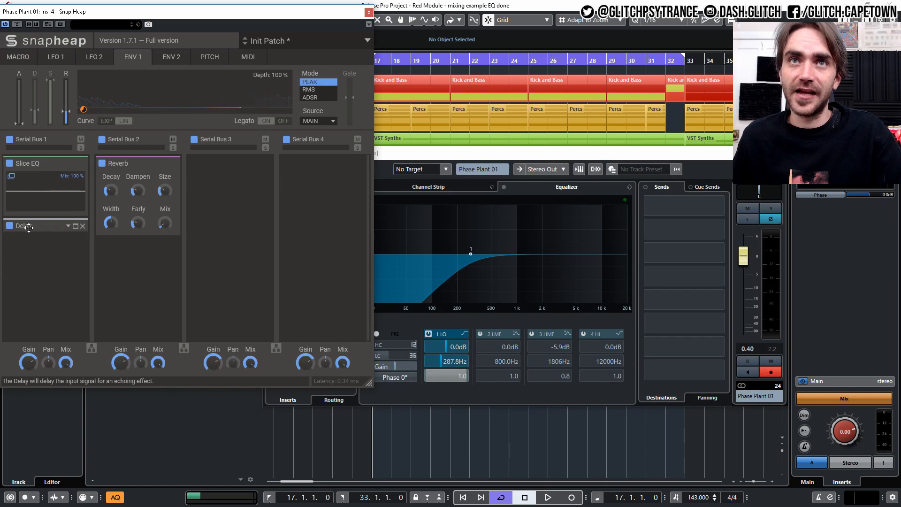
pyautogui.click(9, 228)
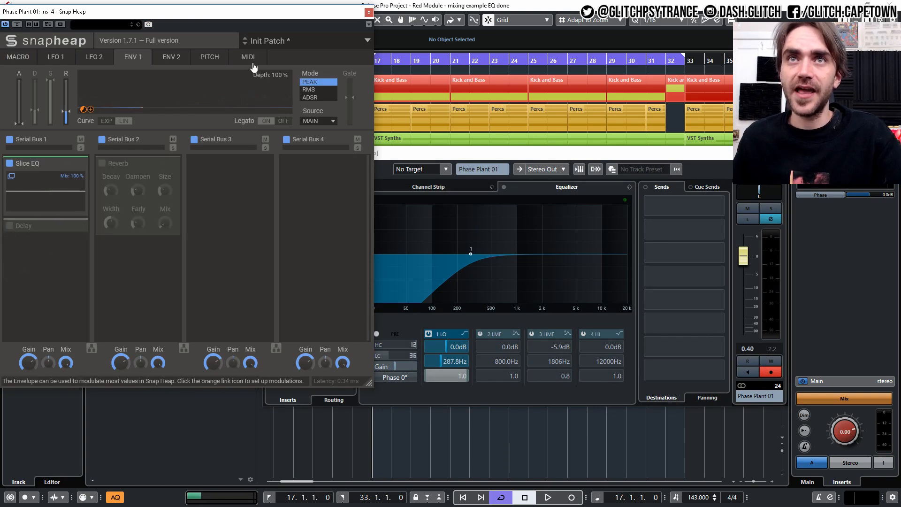
pyautogui.click(368, 13)
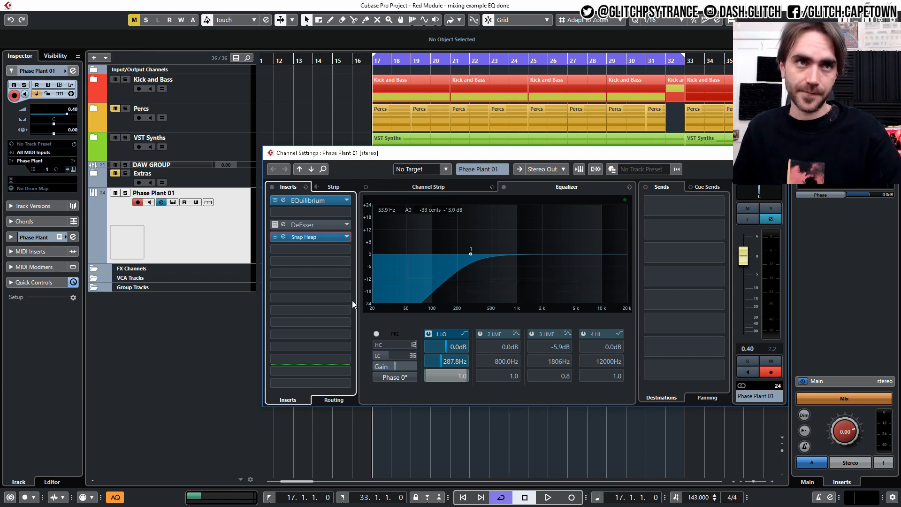
# - Play the loop and compare Snap Heap with the DeEsser and the unprocessed sound by switching each insert's bypass
pyautogui.press('space')
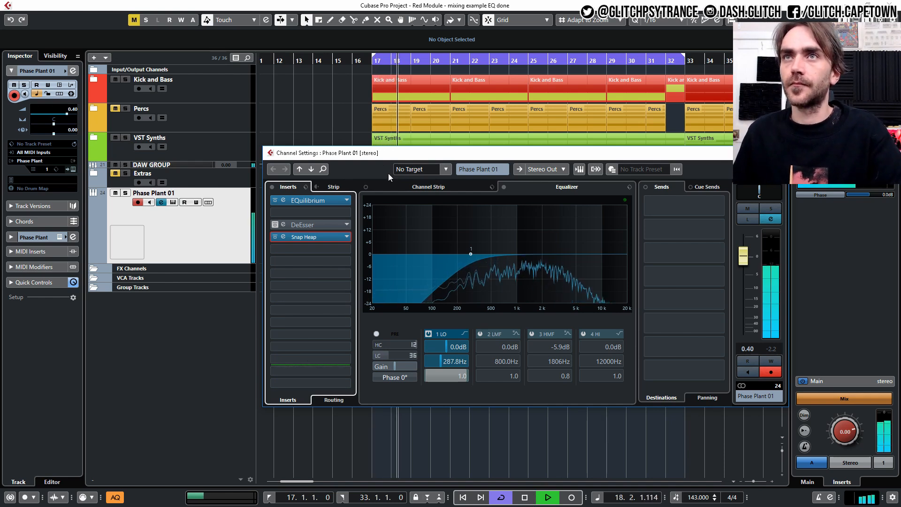
pyautogui.click(274, 237)
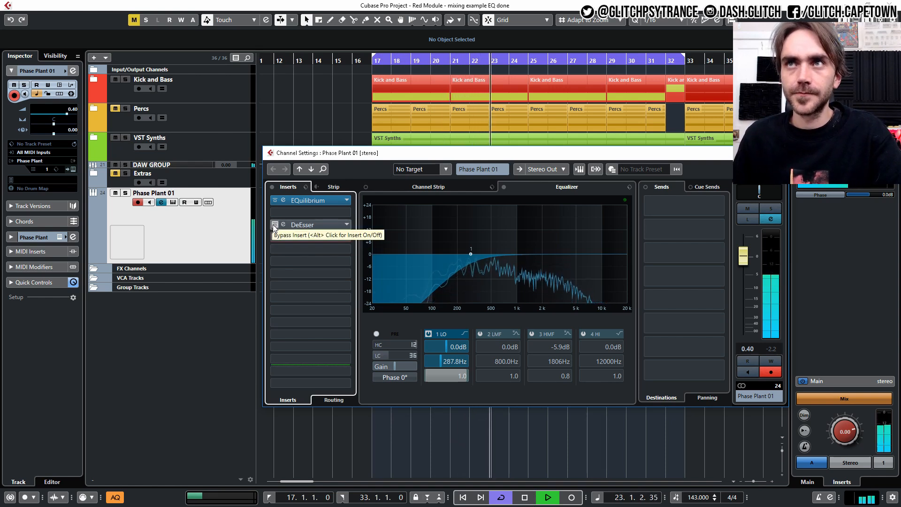
pyautogui.click(274, 224)
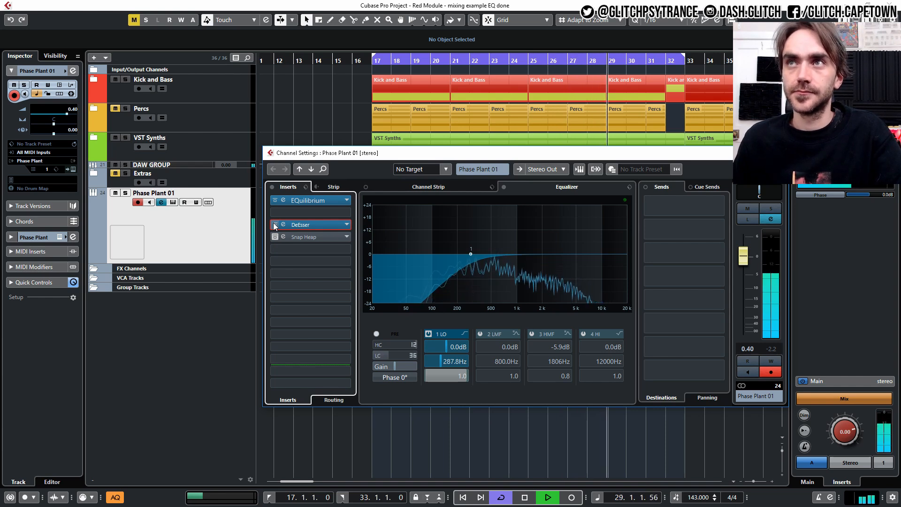
pyautogui.click(275, 225)
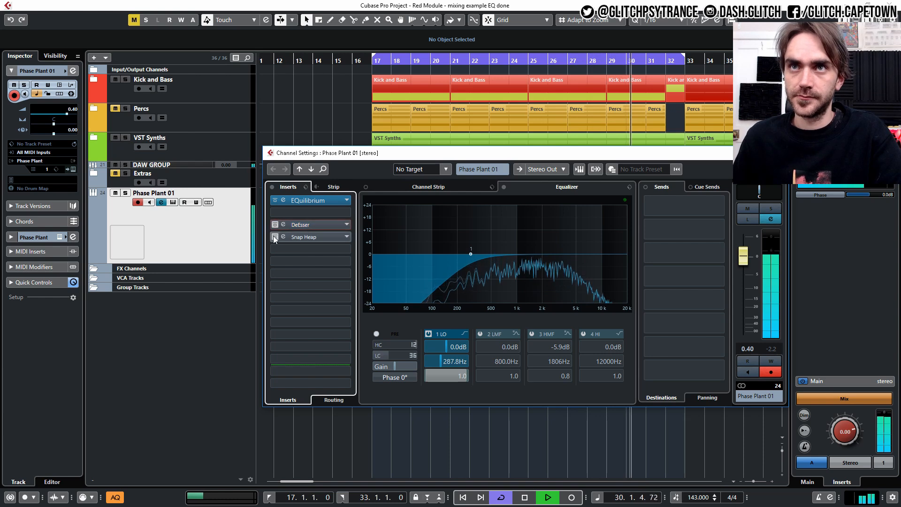
pyautogui.click(275, 237)
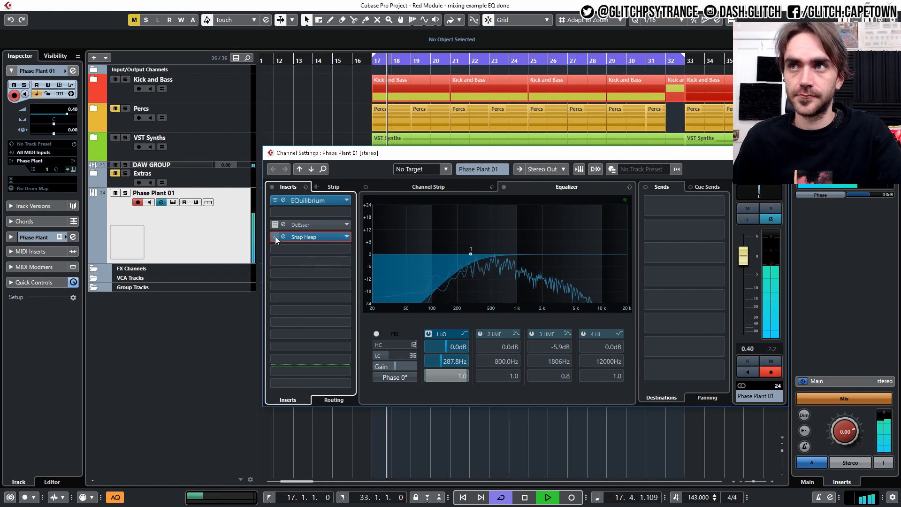
# - Reopen the Phase Plant 01 channel settings and raise the EQ's low band frequency to 438.1 Hz
pyautogui.click(181, 337)
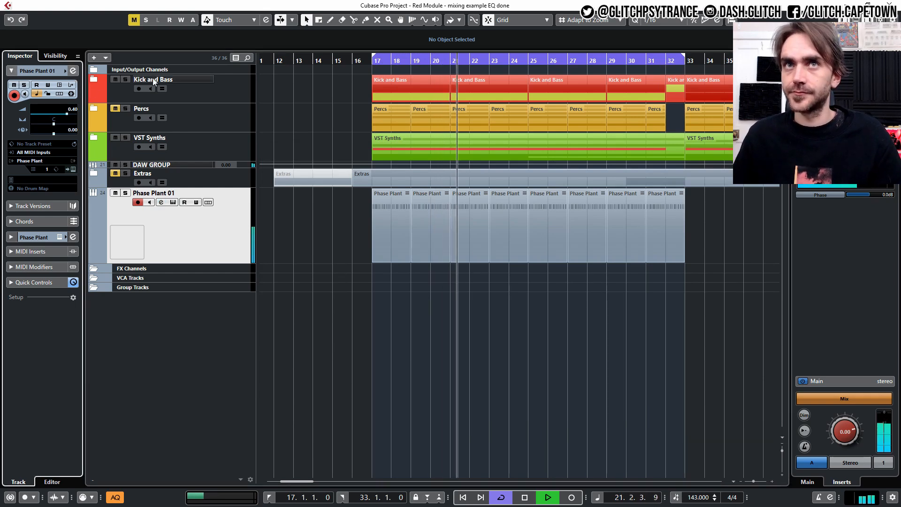
pyautogui.click(73, 70)
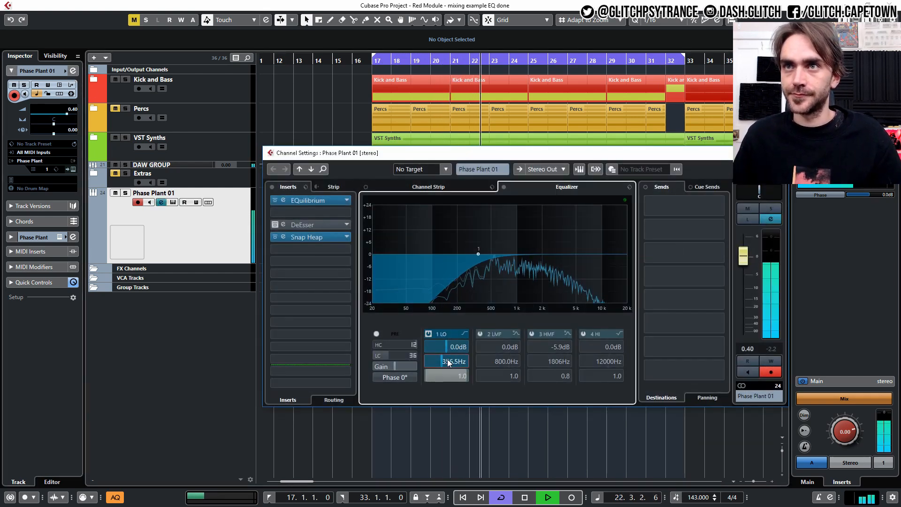
pyautogui.scroll(5, 447, 362)
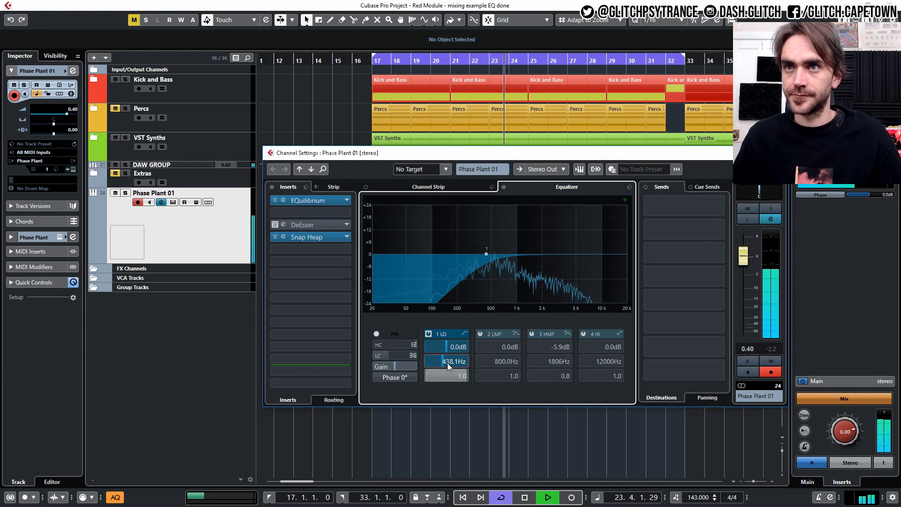
# - Add an active post-fader send to Drums Reverb at -15.1 dB in the second send slot, close the channel settings and stop playback
pyautogui.click(677, 228)
pyautogui.click(688, 262)
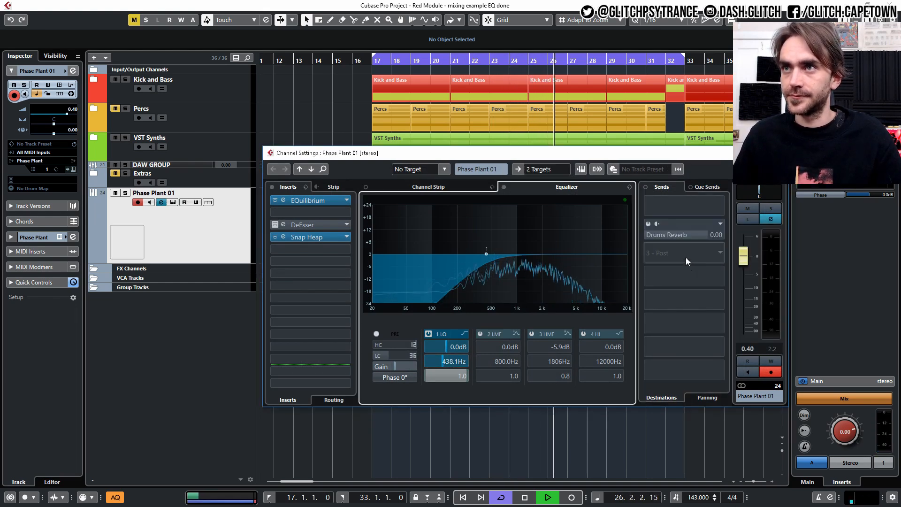
pyautogui.rightClick(674, 231)
pyautogui.click(690, 249)
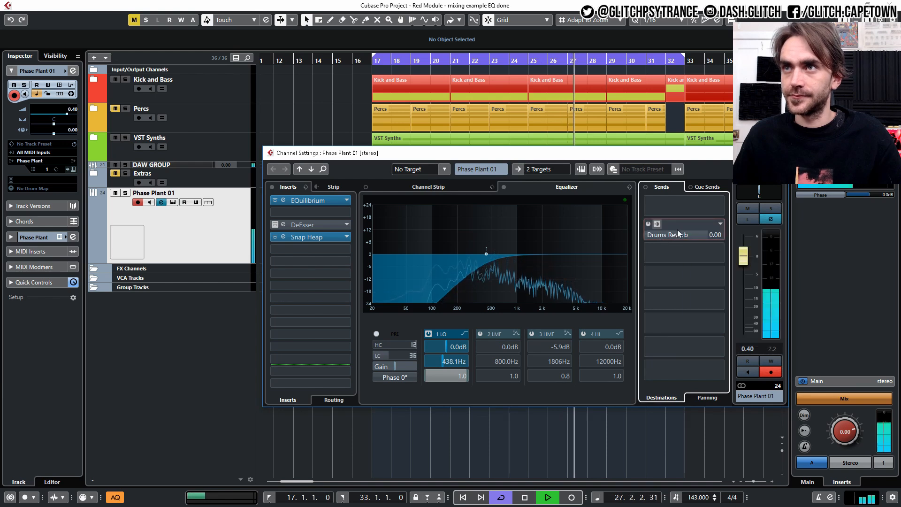
pyautogui.click(648, 224)
pyautogui.click(657, 224)
pyautogui.click(703, 234)
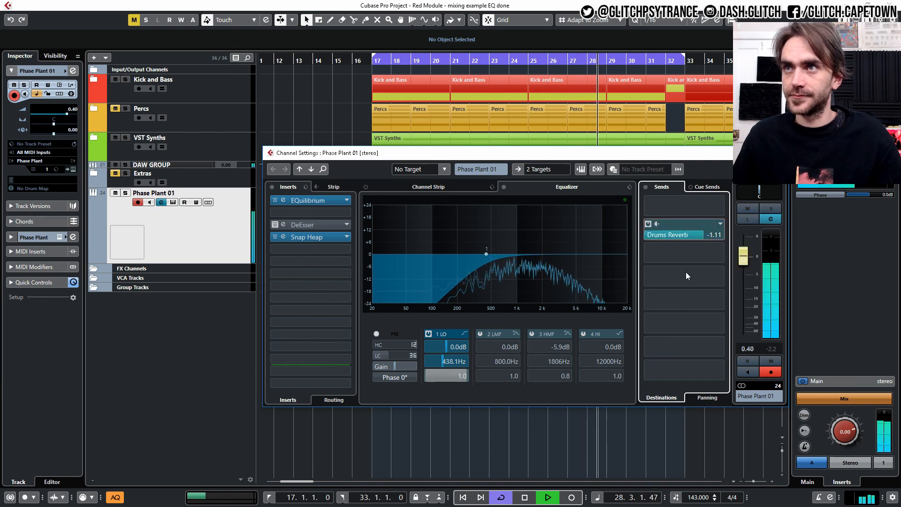
pyautogui.moveTo(686, 272); pyautogui.dragTo(657, 349)
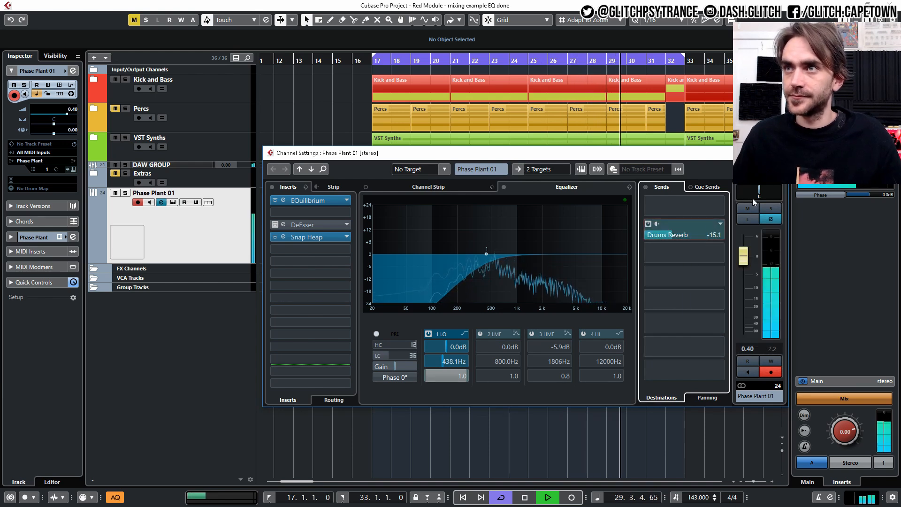
pyautogui.click(571, 409)
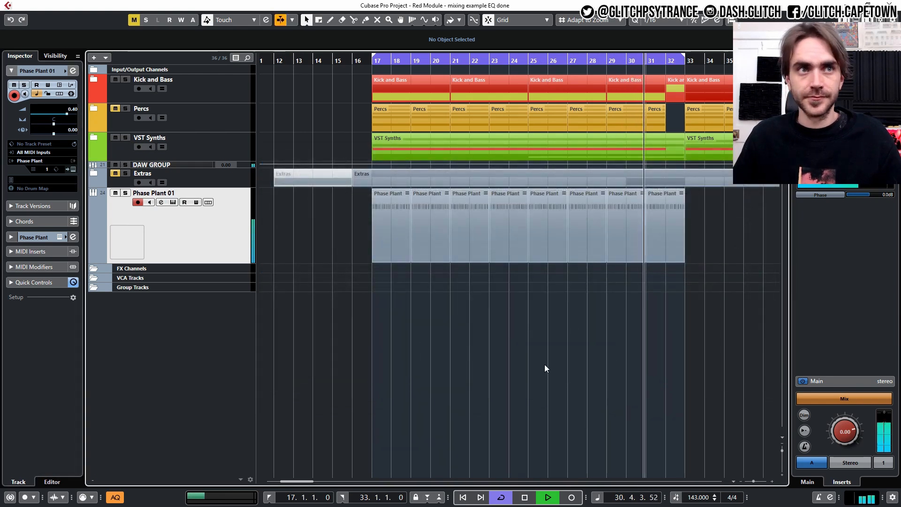
pyautogui.press('space')
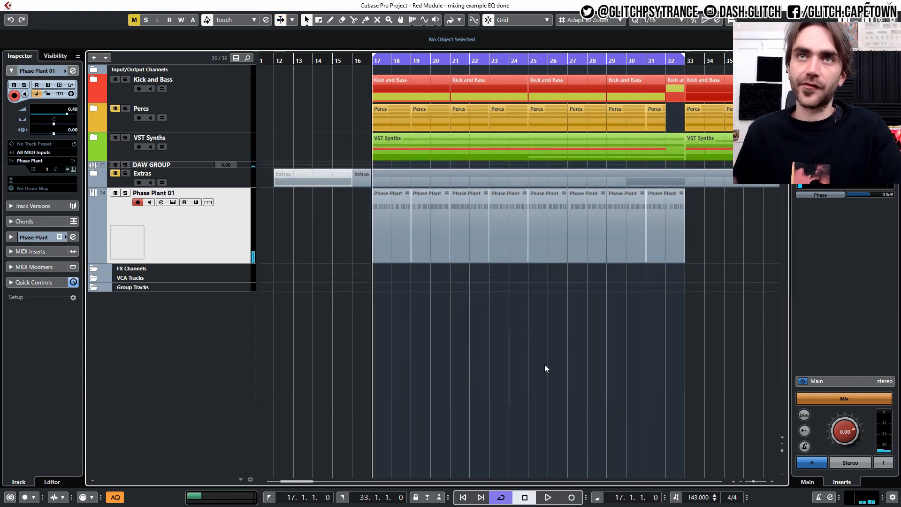